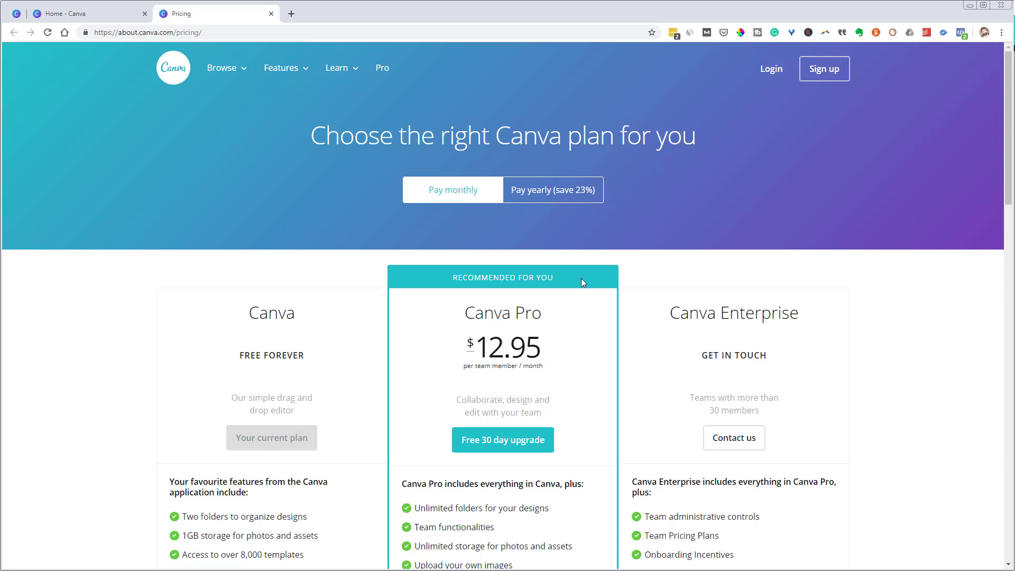
Switch the pricing page to yearly billing (save 23%).
click(538, 193)
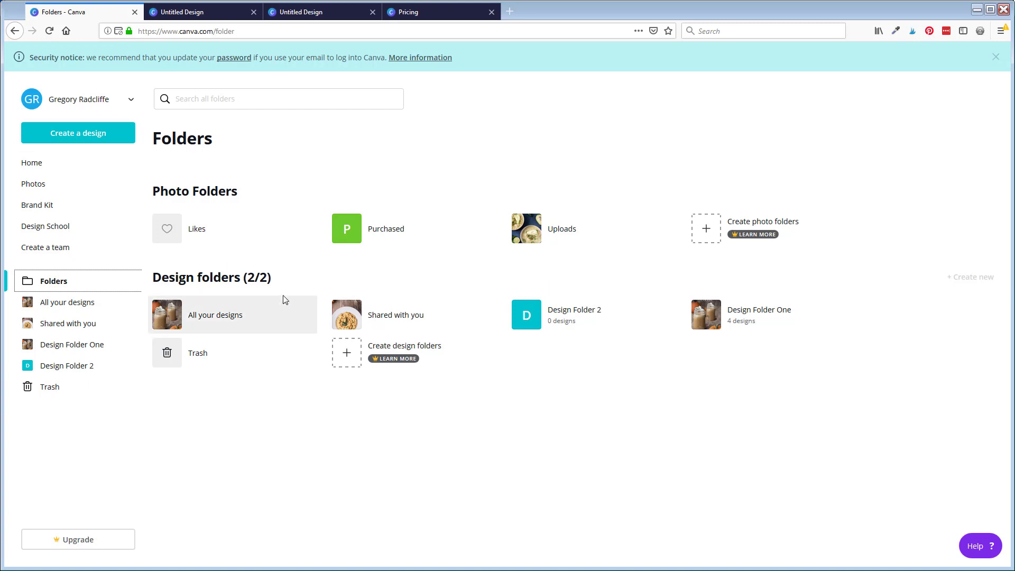
Try to add a third design folder with the greyed '+ Create new' link.
click(961, 279)
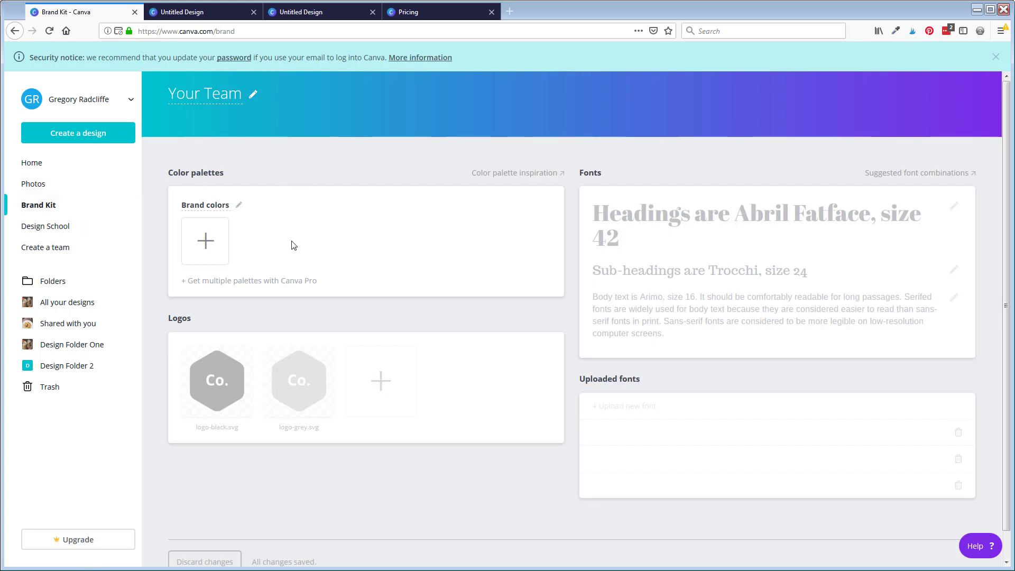
Add pink (de6d99) and green (0bc093) to the free account's brand colours palette.
mouse_move(611, 269)
click(209, 246)
drag(225, 311, 227, 319)
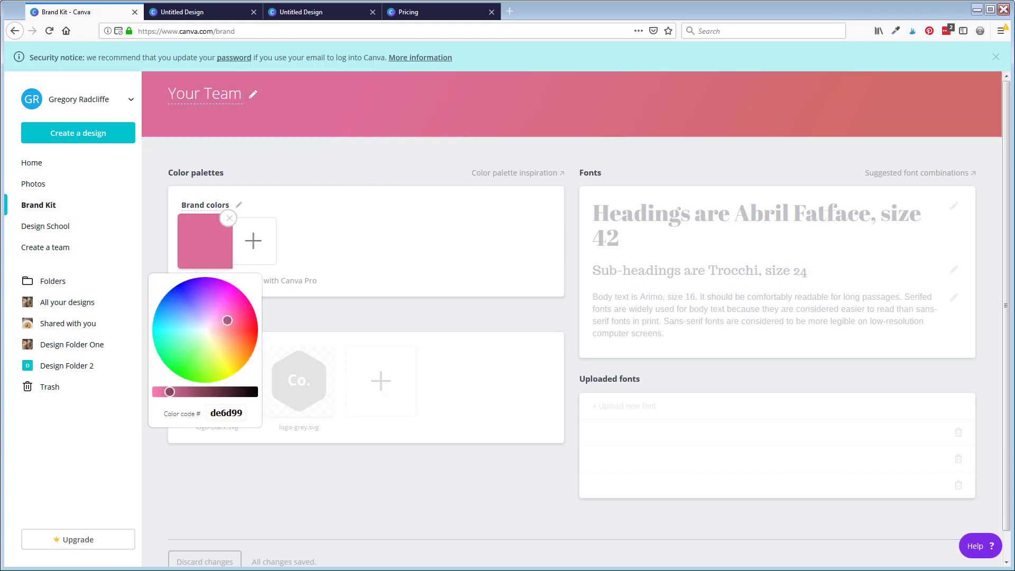
click(370, 305)
click(253, 243)
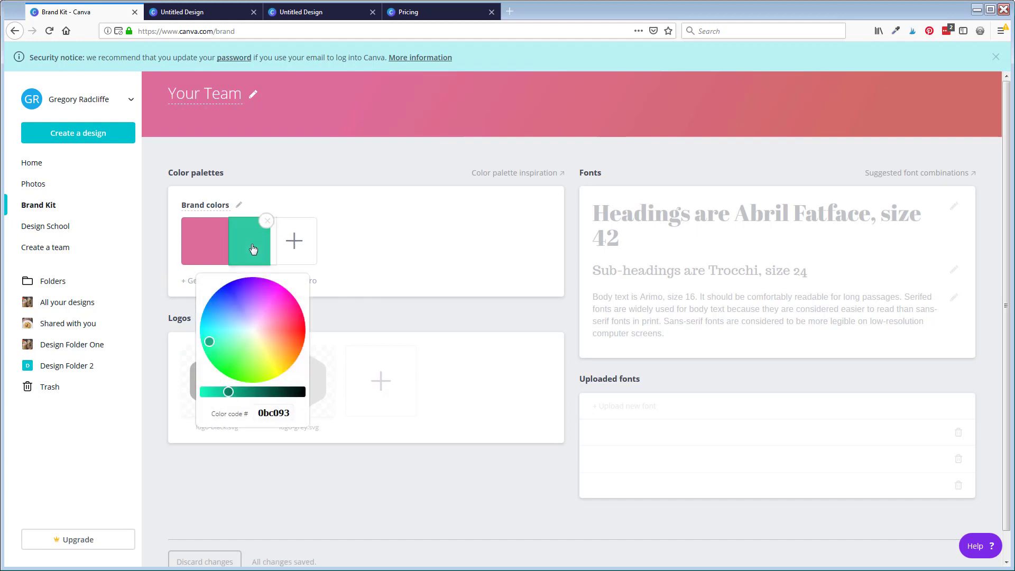
click(370, 311)
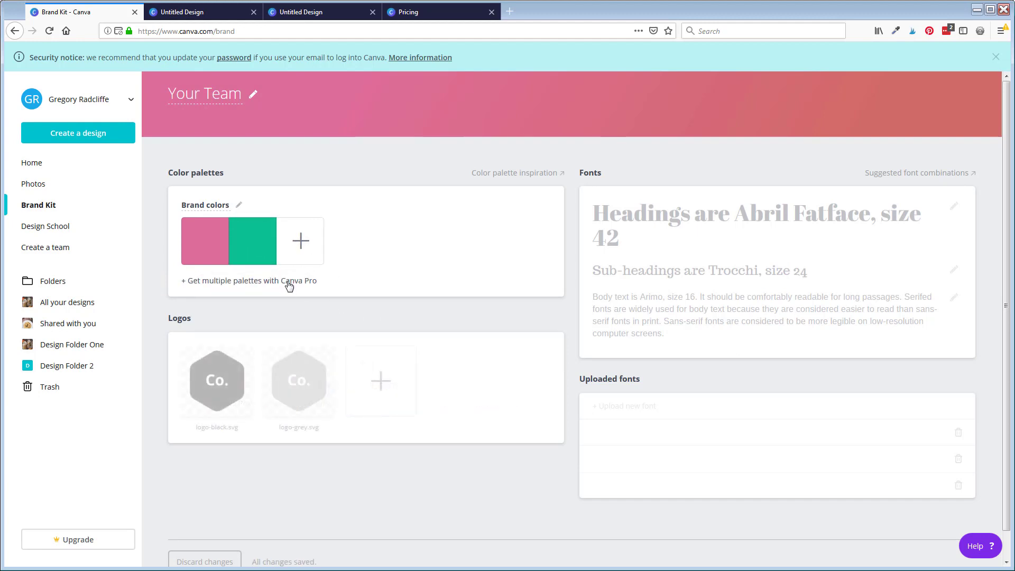
mouse_move(318, 383)
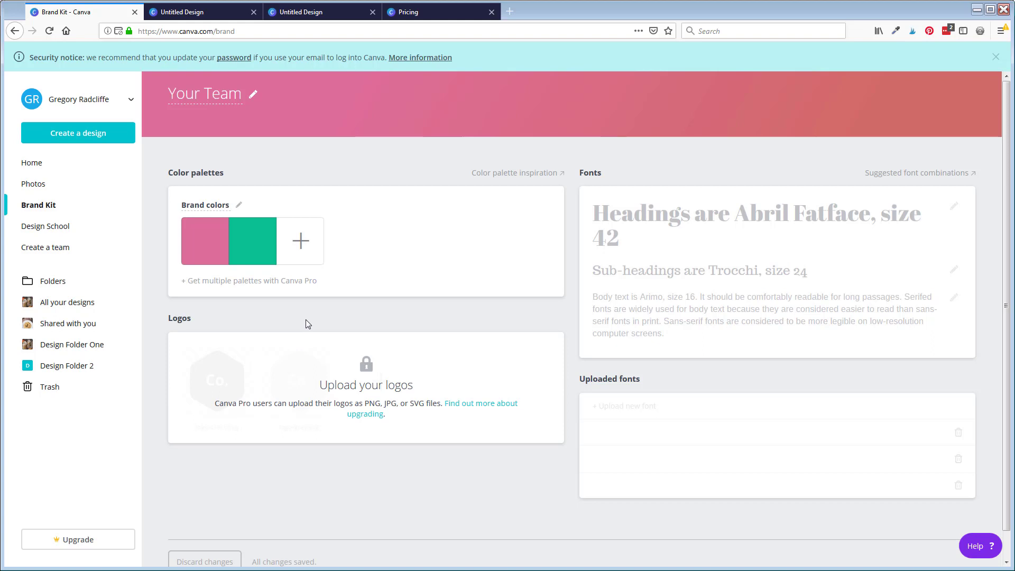
Inspect the locked Logos and Fonts panels in the free Brand Kit.
mouse_move(664, 398)
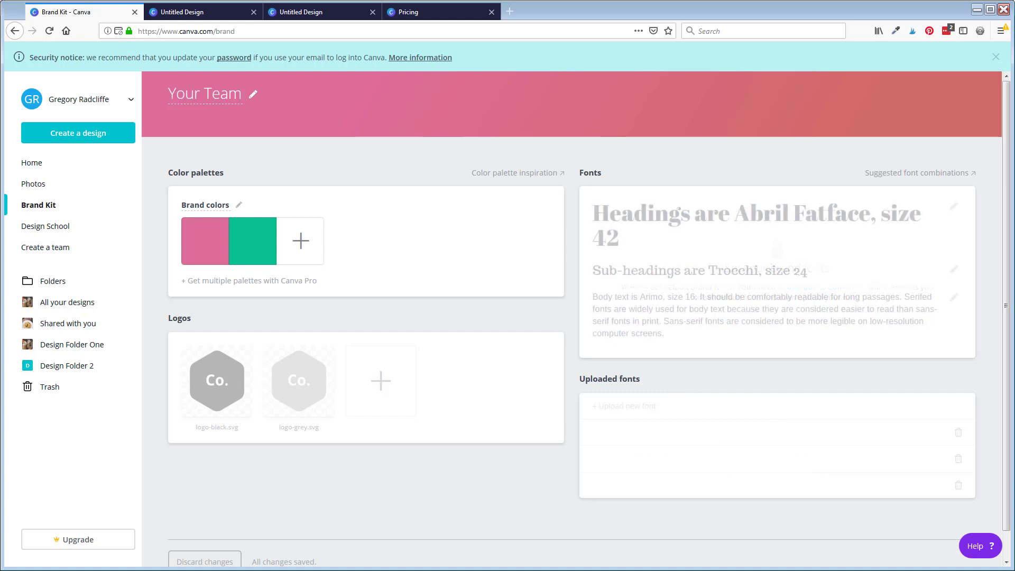
mouse_move(580, 231)
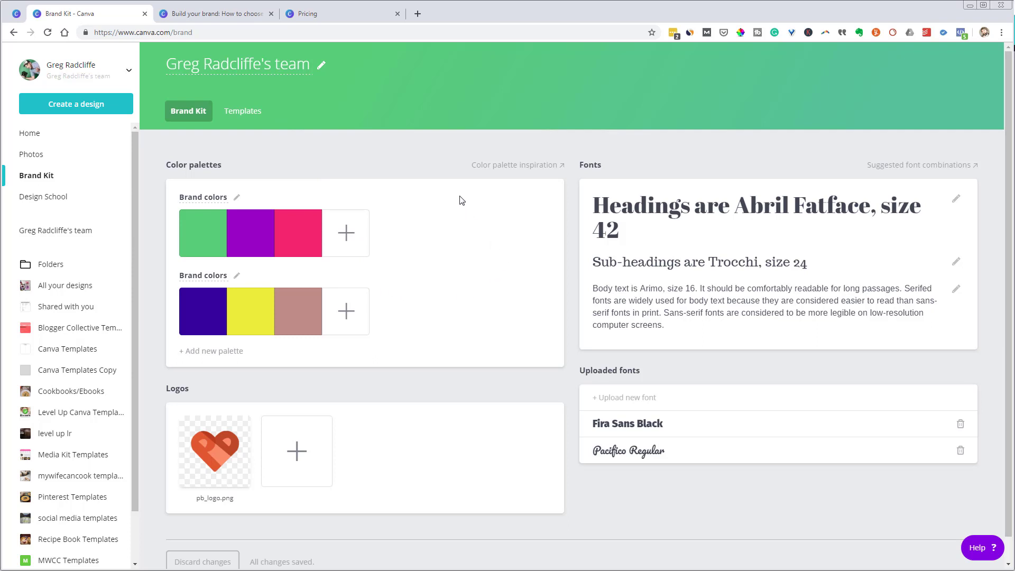
Show the team's brand templates in the Brand Kit.
click(249, 115)
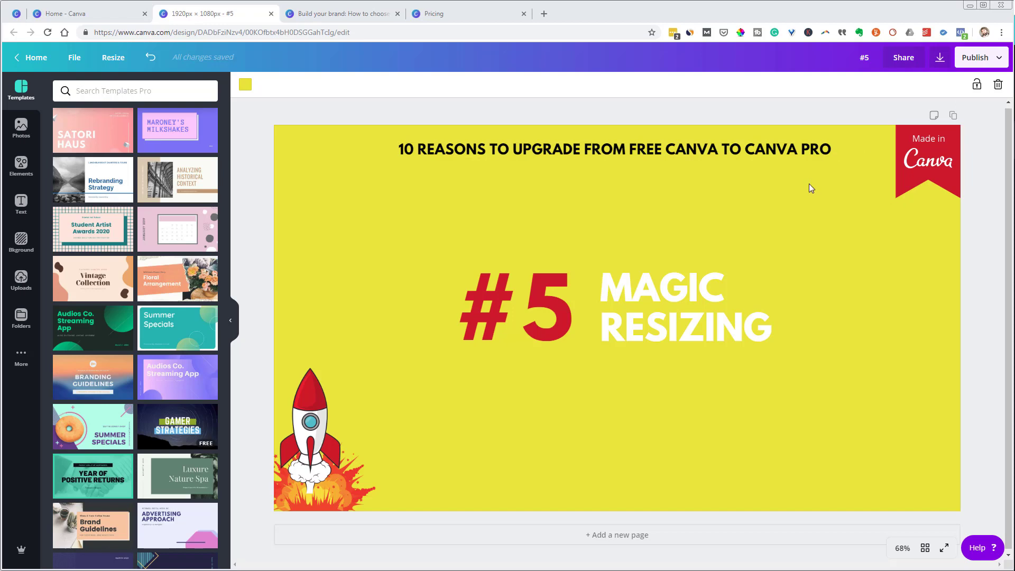
Pick Instagram Post, Facebook Post and Poster as Copy & resize targets.
click(111, 61)
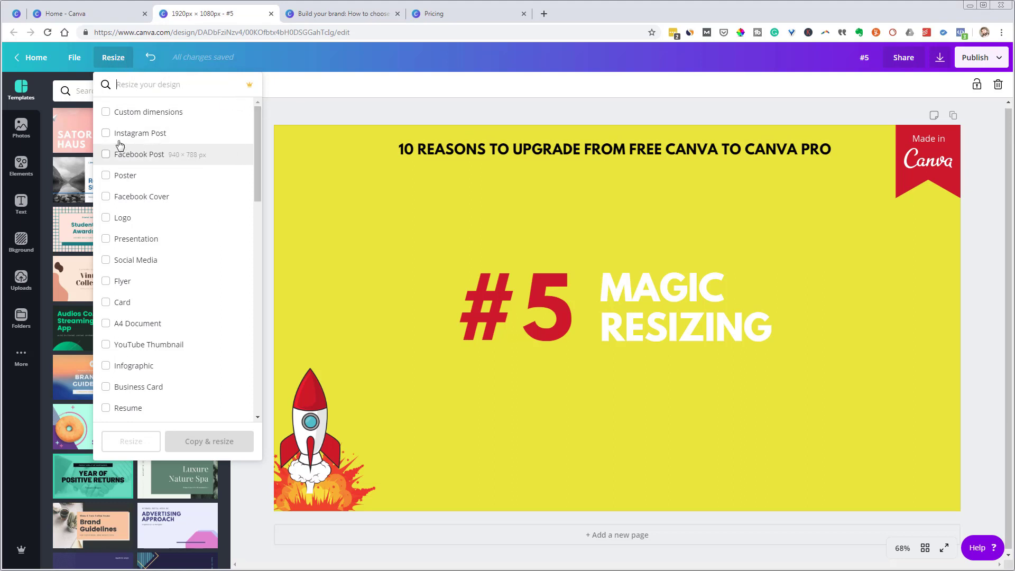
click(106, 133)
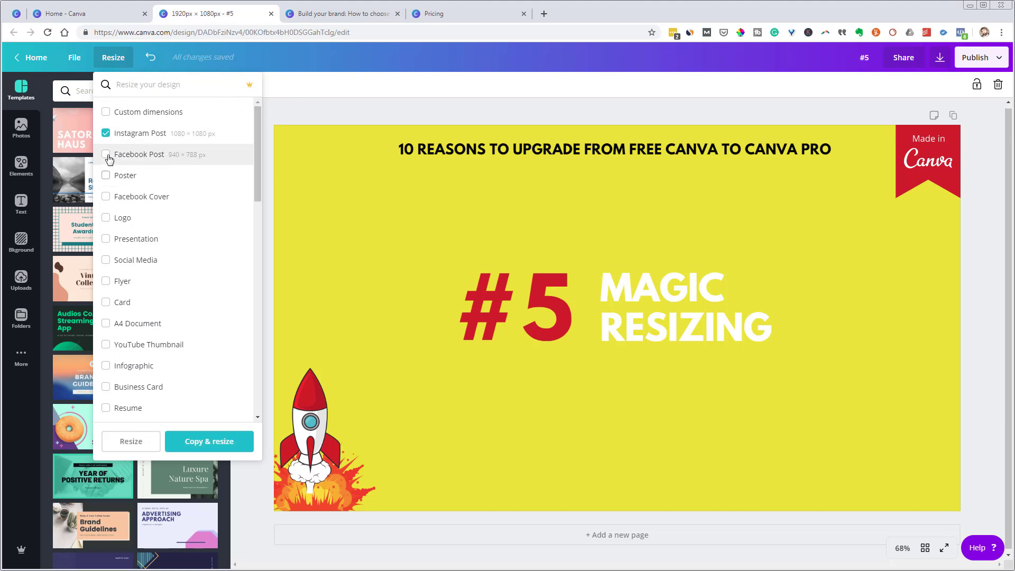
click(105, 153)
click(106, 175)
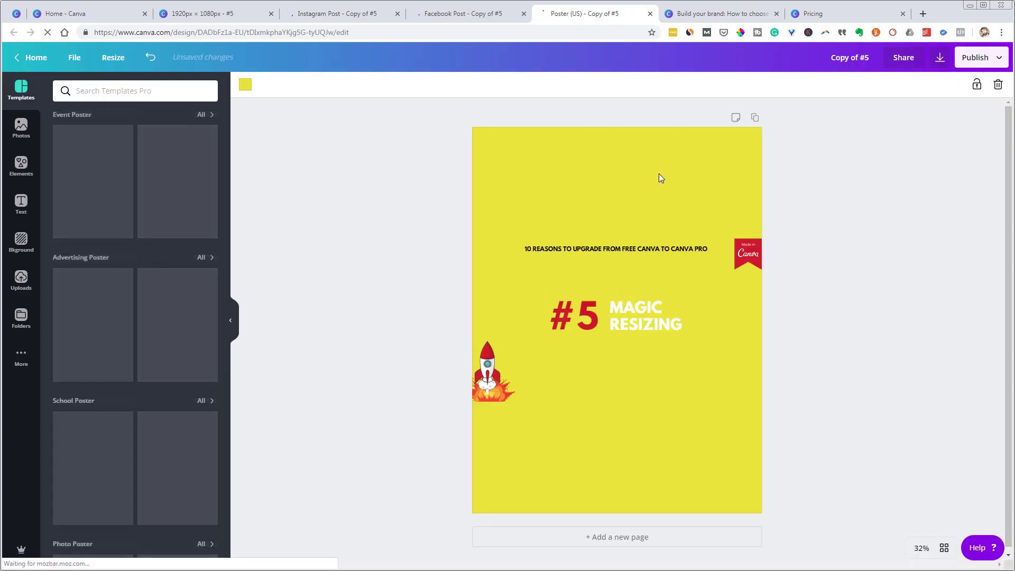
Look at the Facebook Post copy, then the square Instagram Post copy.
click(465, 15)
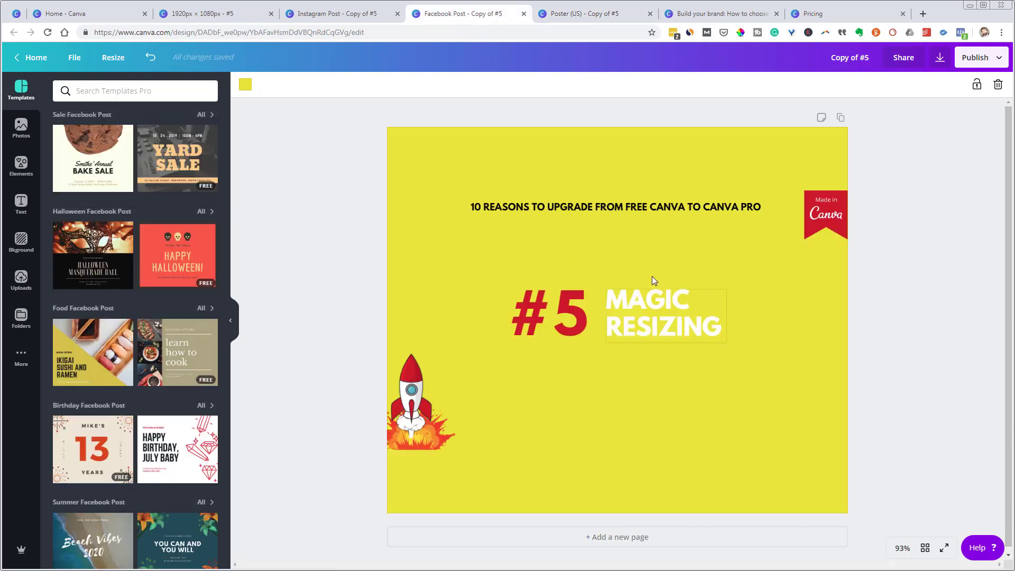
click(342, 15)
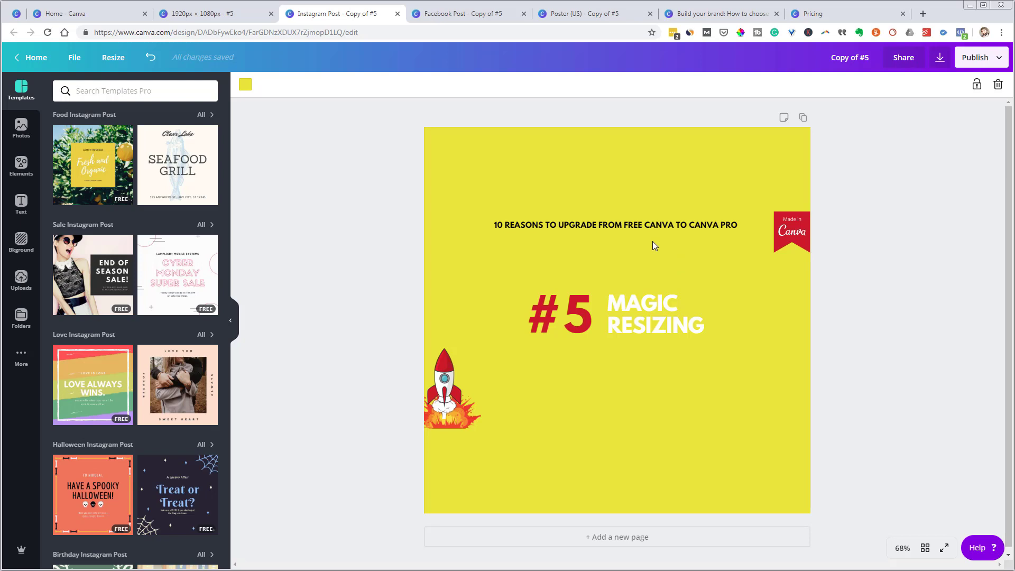
Move the rocket bottom-left, the Made in Canva badge top-right, and the headline up top.
drag(449, 385, 453, 474)
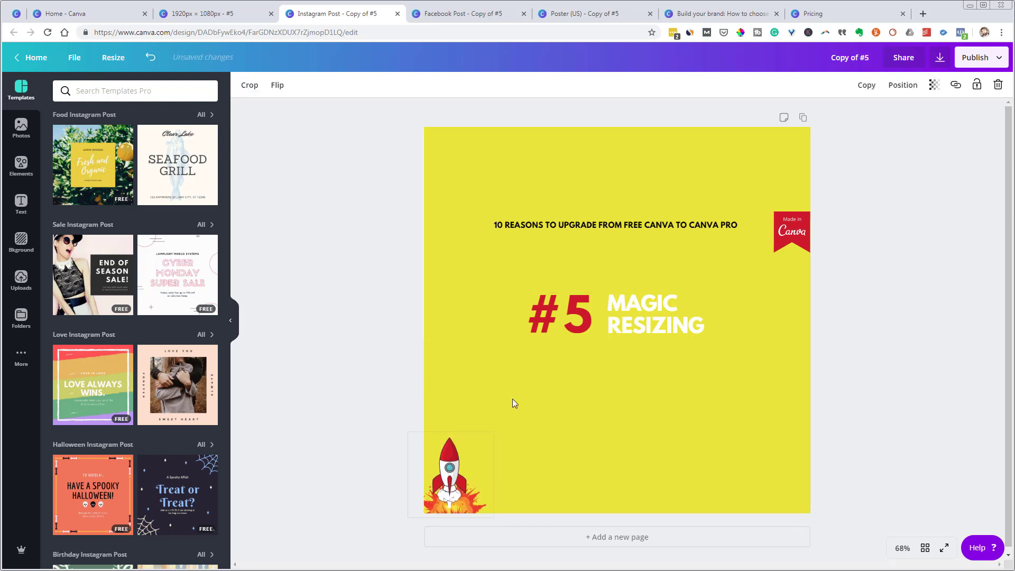
click(795, 231)
drag(794, 231, 793, 147)
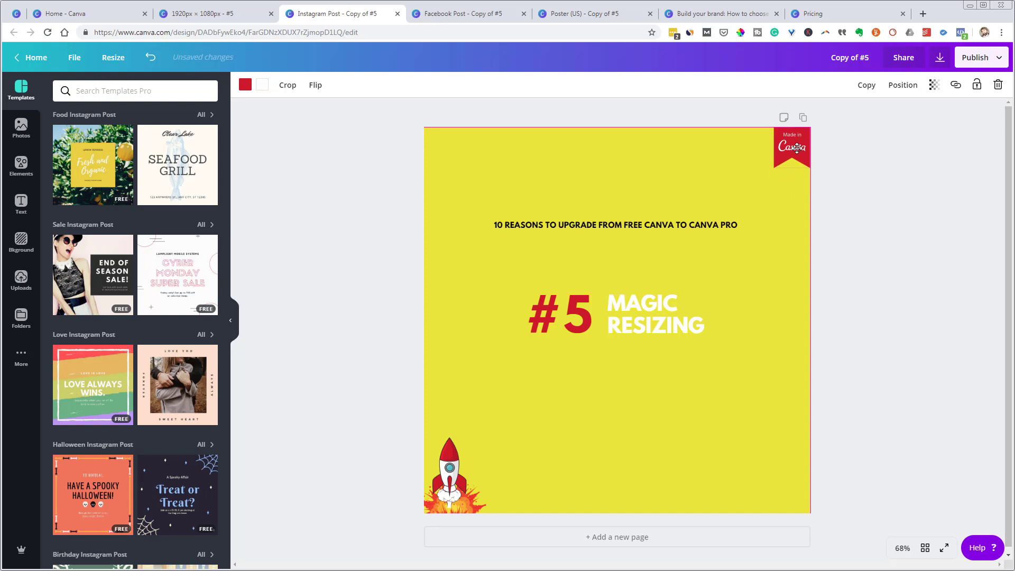
click(592, 220)
click(592, 220)
drag(591, 219, 599, 152)
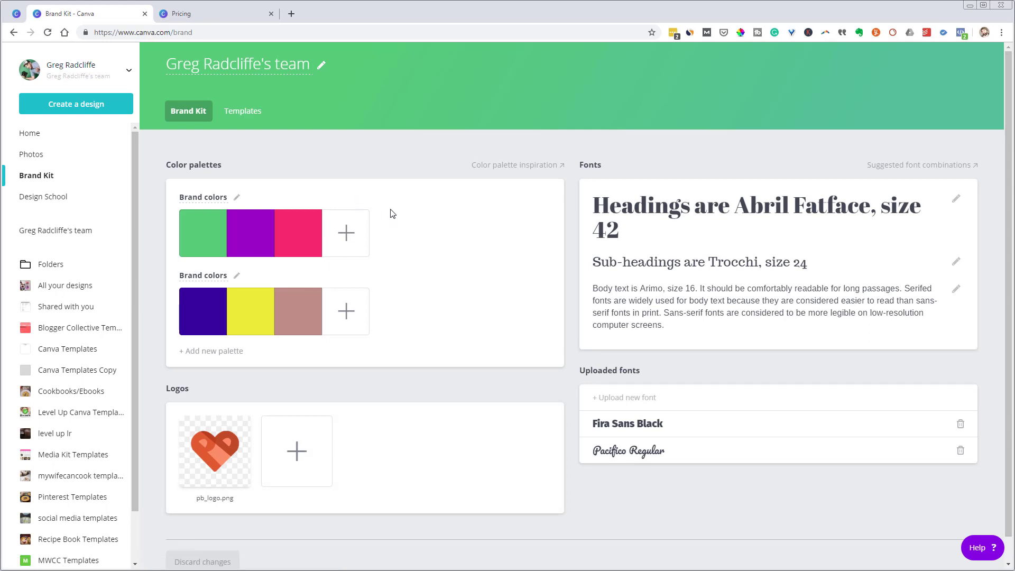
Go to the team page to start a new design.
click(63, 233)
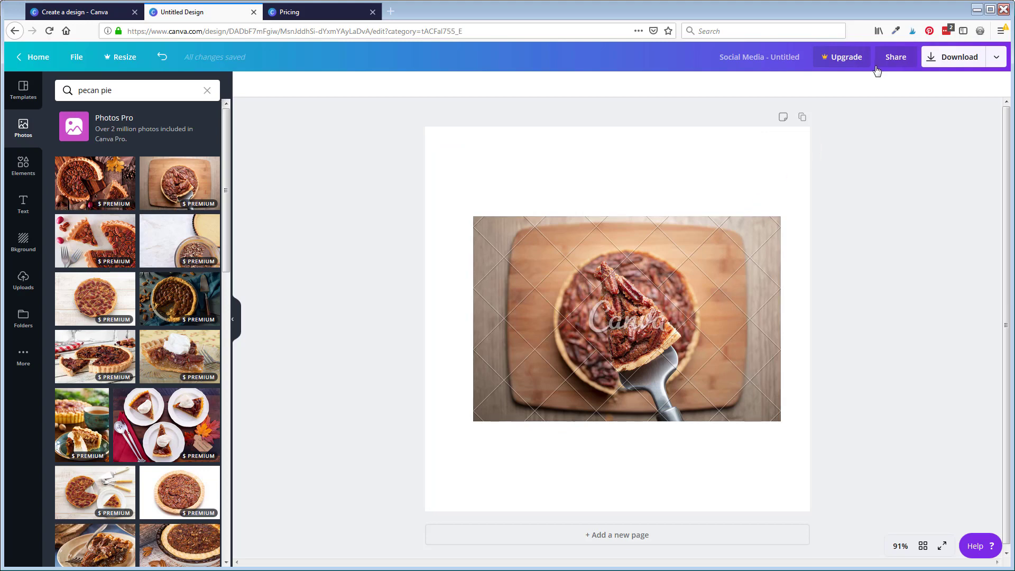
Open the Download panel showing PNG format and a $1.00 premium image charge.
click(927, 59)
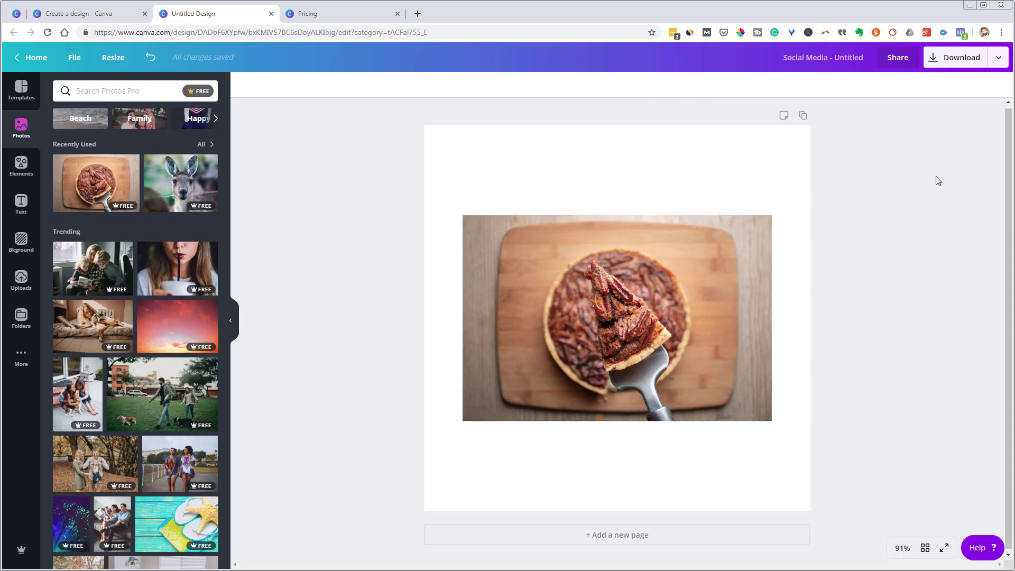
Show the Pro account's download options for the watermark-free pecan pie design, then close them.
click(942, 63)
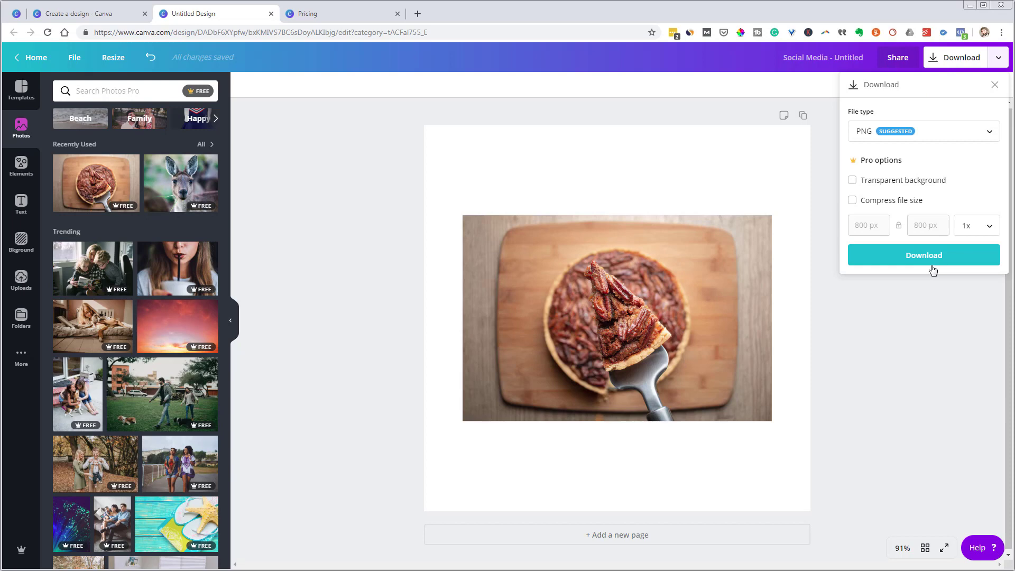
click(924, 303)
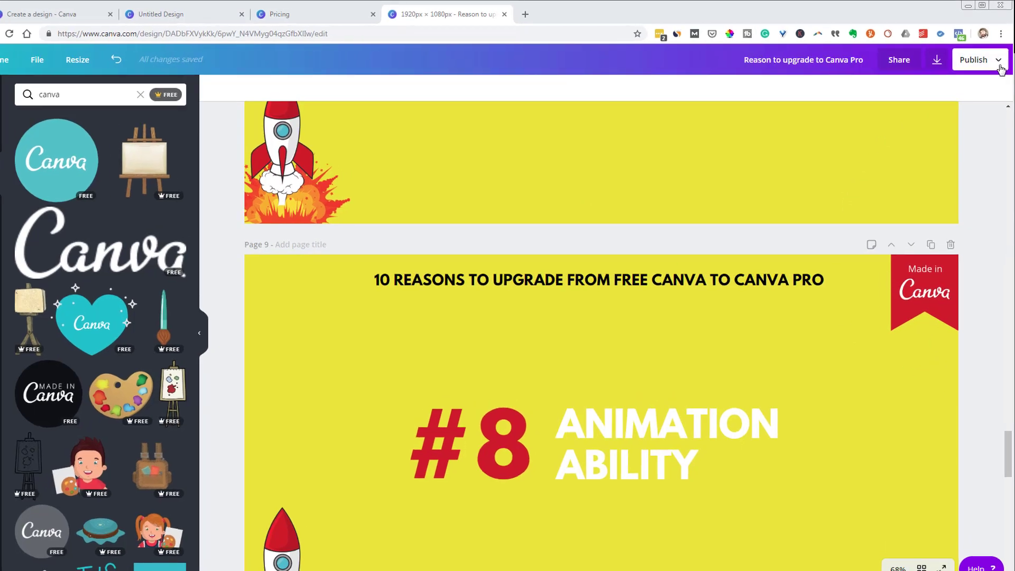
Open the animation publishing options and try Animated GIF before settling on Movie (MP4).
click(979, 57)
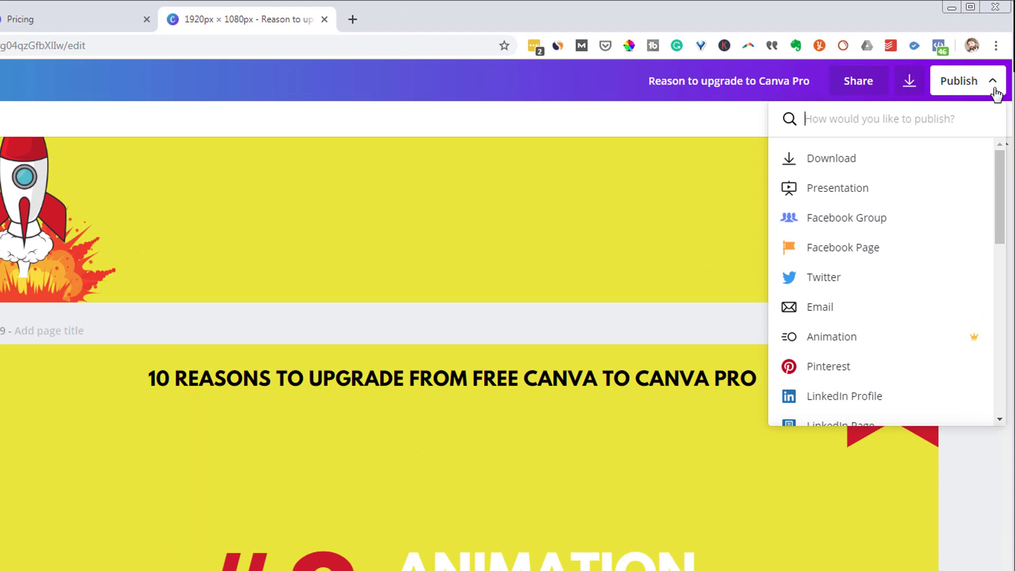
scroll(915, 222, down, 2)
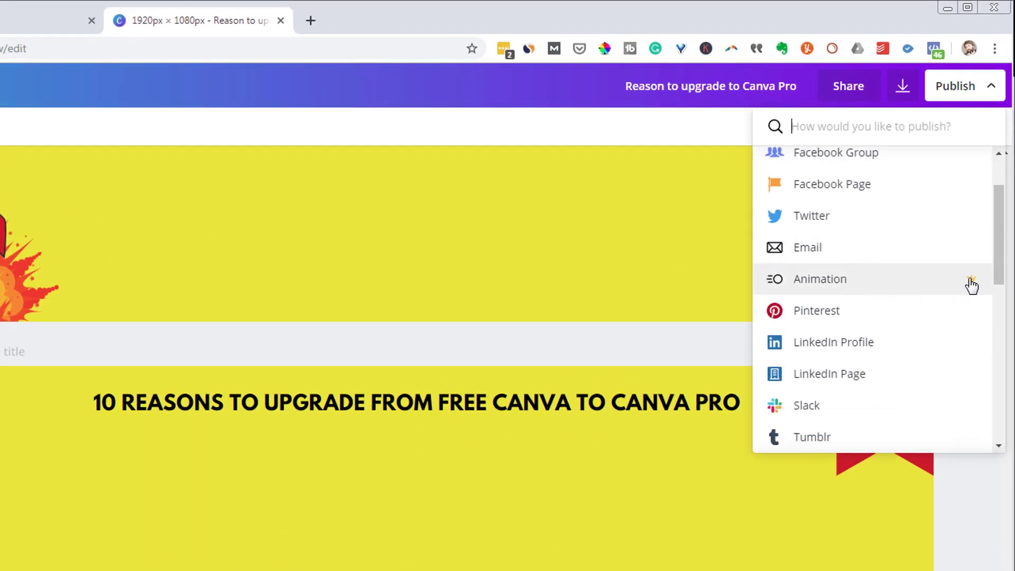
click(918, 287)
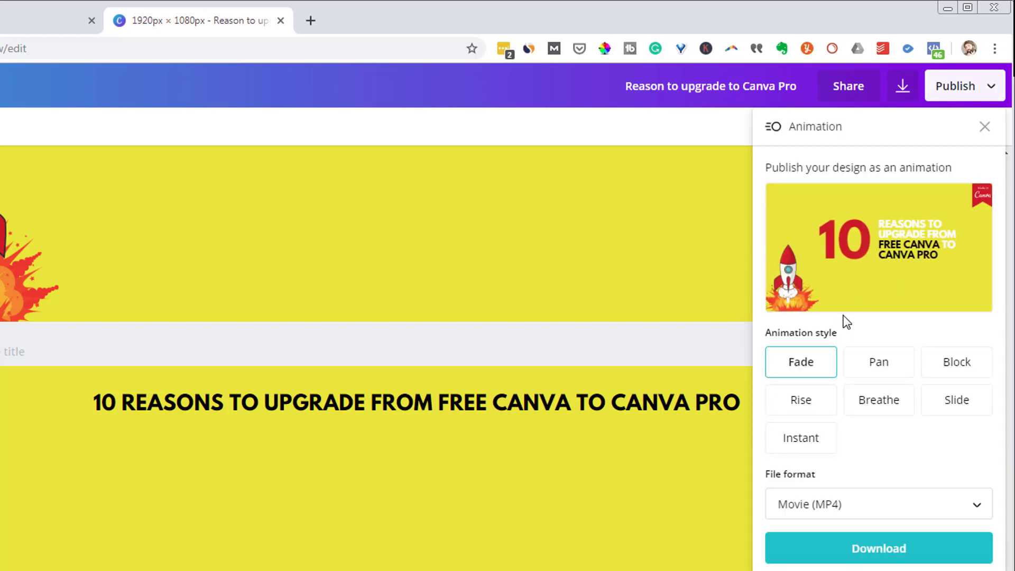
click(913, 512)
click(883, 536)
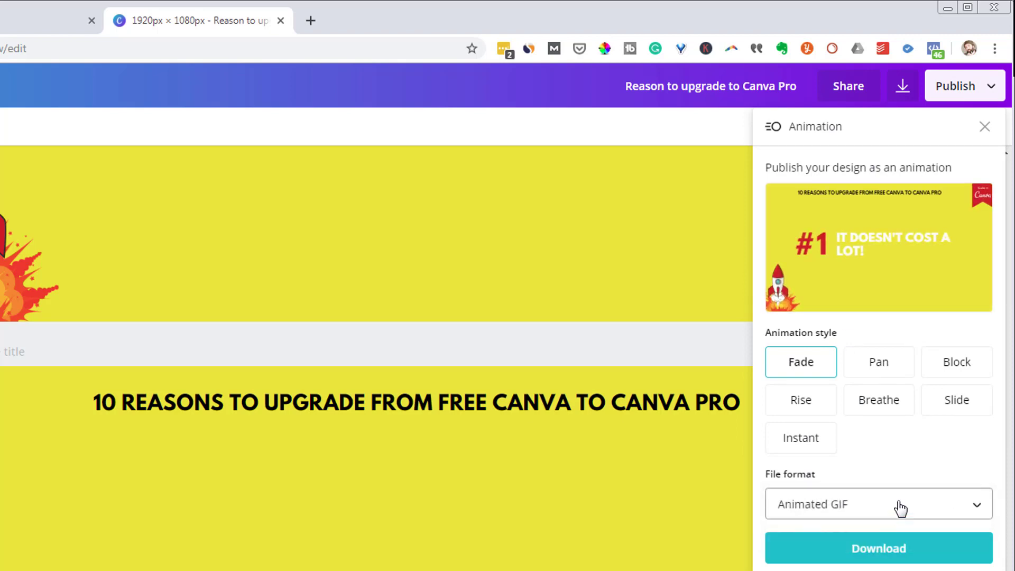
click(900, 508)
click(905, 478)
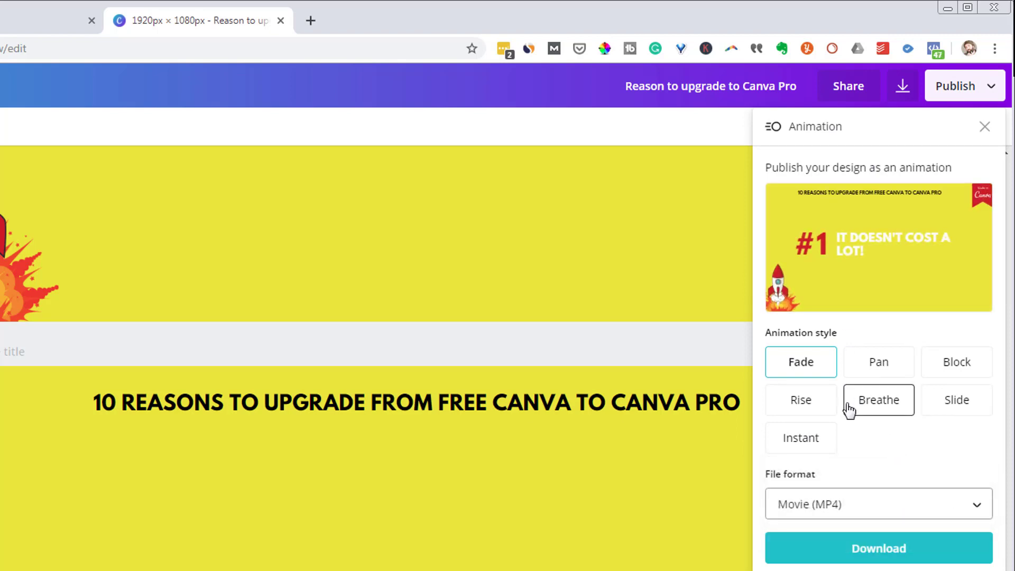
Preview the Pan, Block and Breathe animation styles, then choose Rise.
click(864, 377)
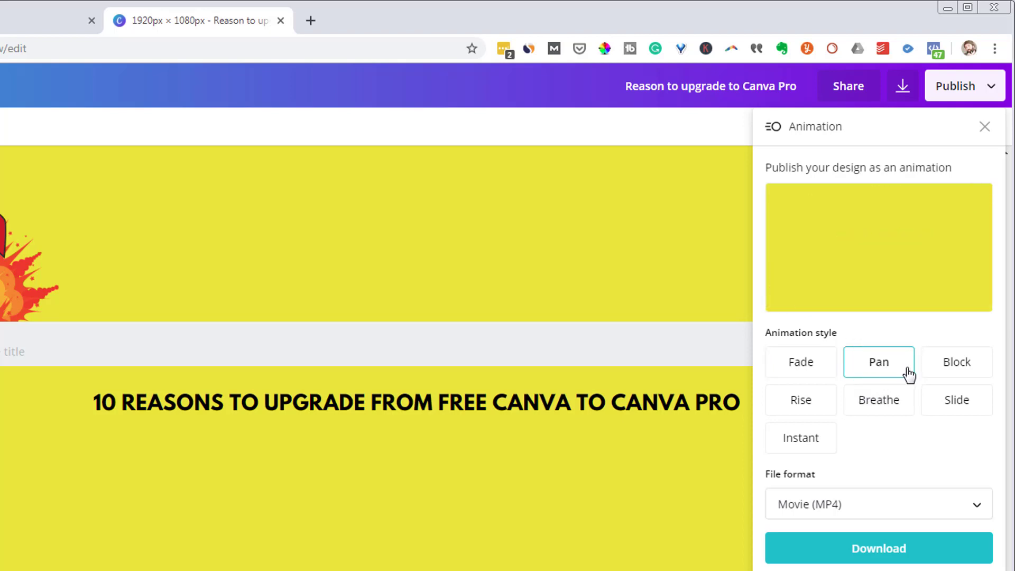
click(952, 373)
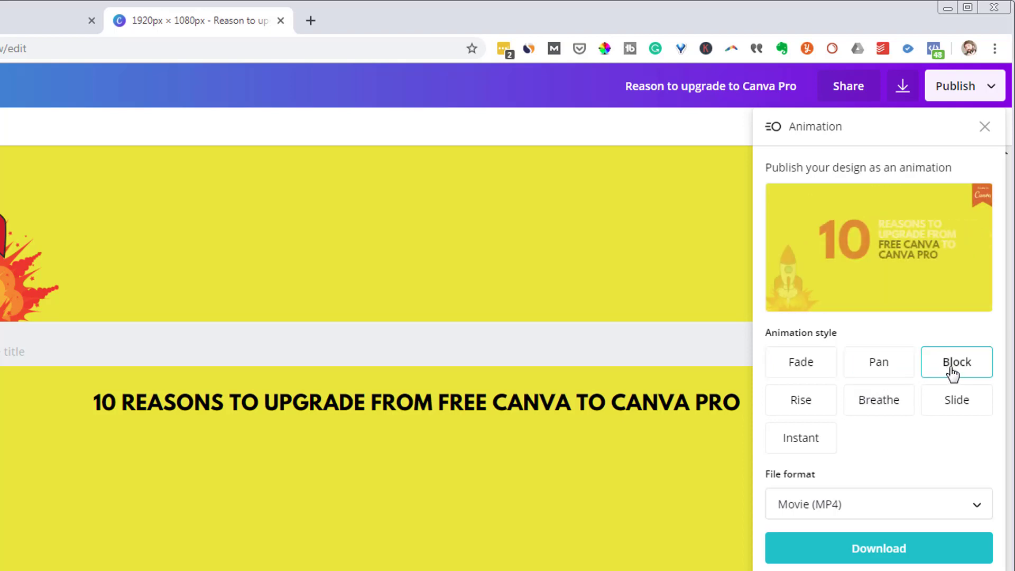
click(875, 403)
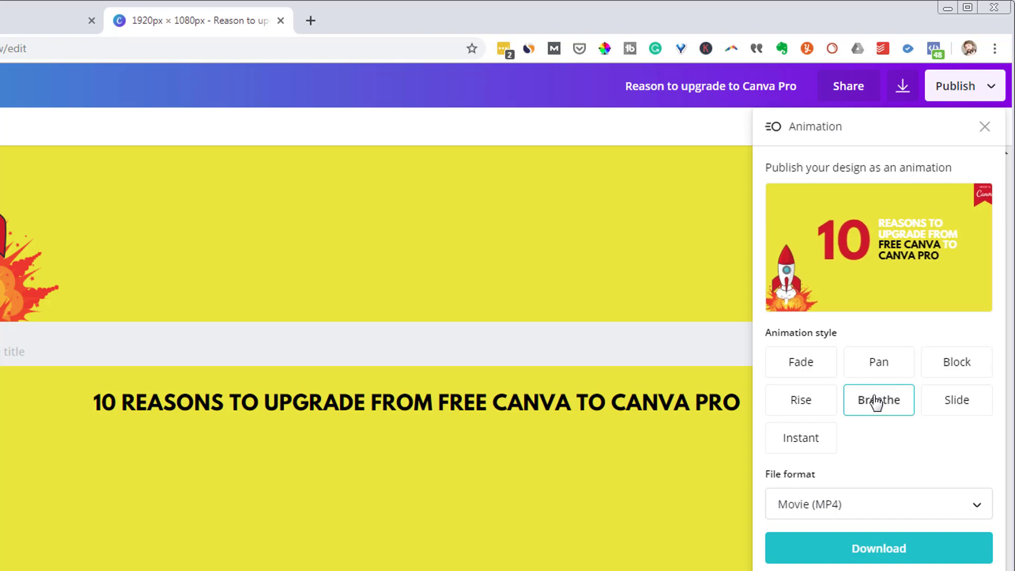
click(820, 409)
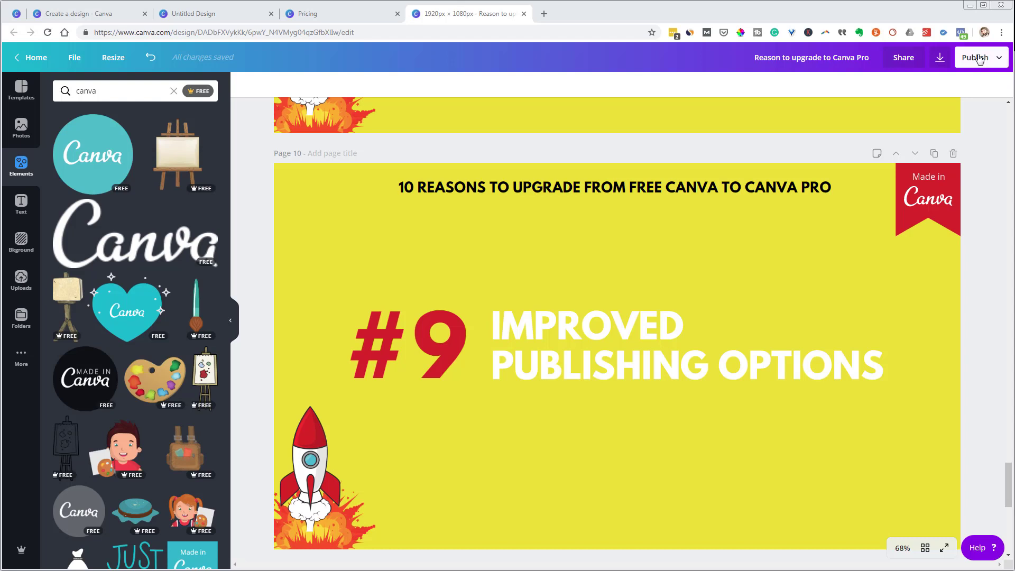
Show the publishing options list and scroll it to reveal Facebook Group through Slack.
click(999, 58)
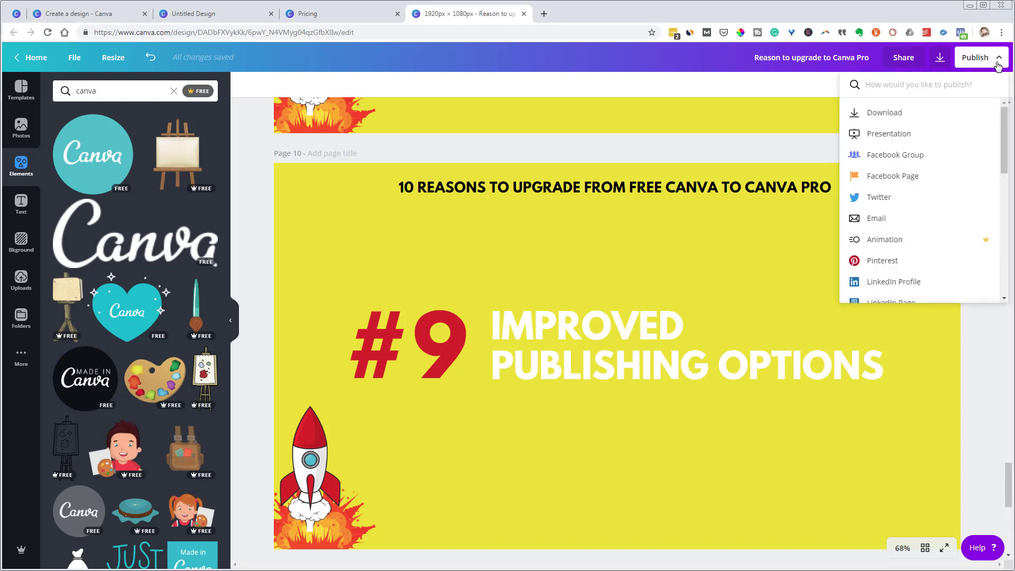
drag(1006, 128, 1007, 146)
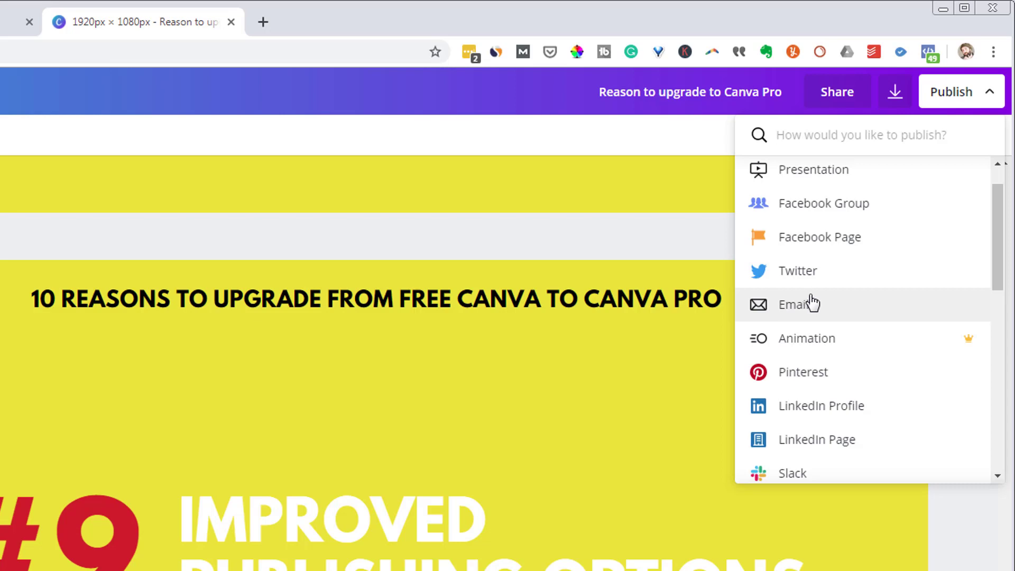
Set the PNG download to 2x scale (3840 × 2160 px), with transparency and compression left off.
click(902, 103)
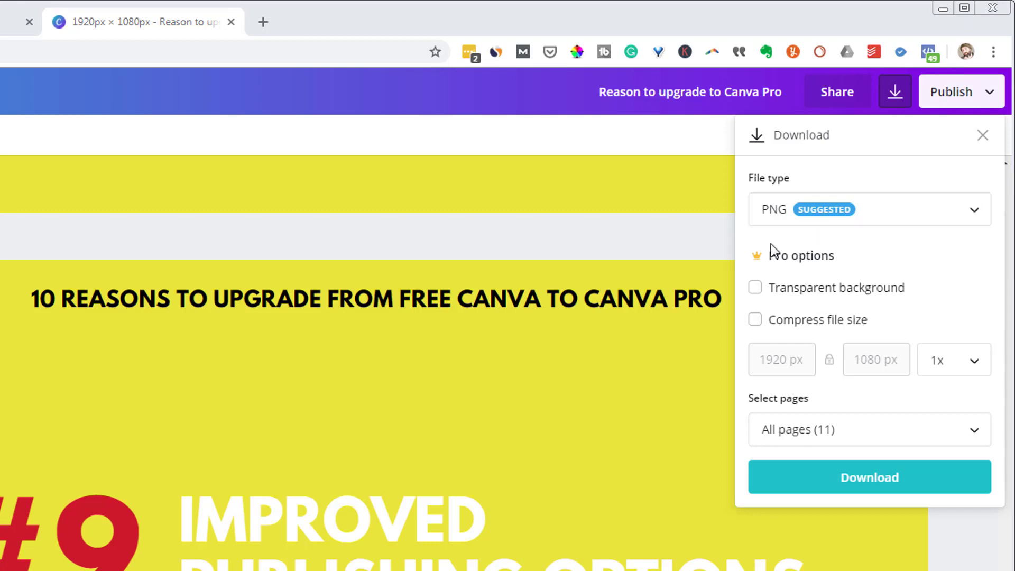
click(756, 290)
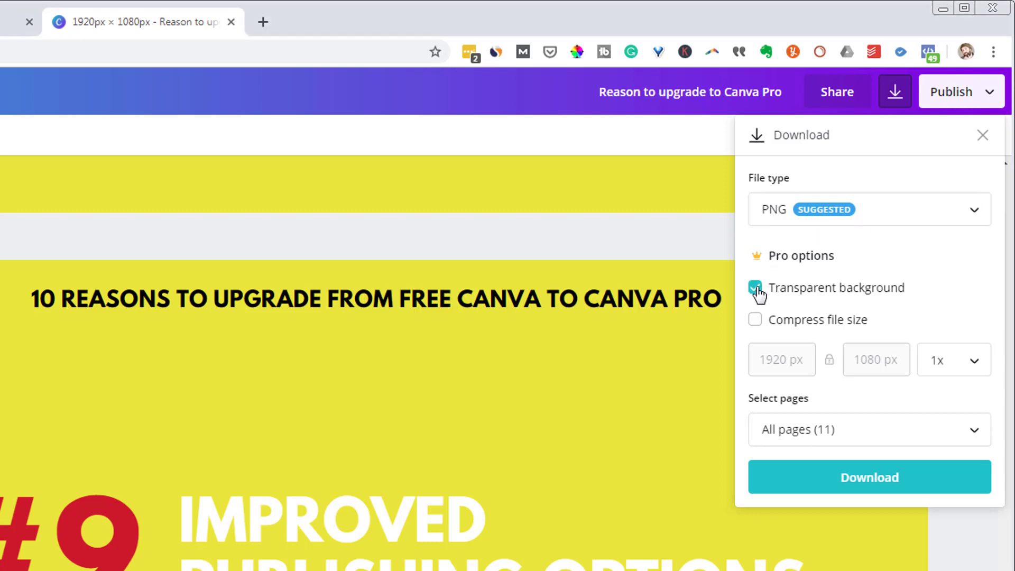
click(756, 289)
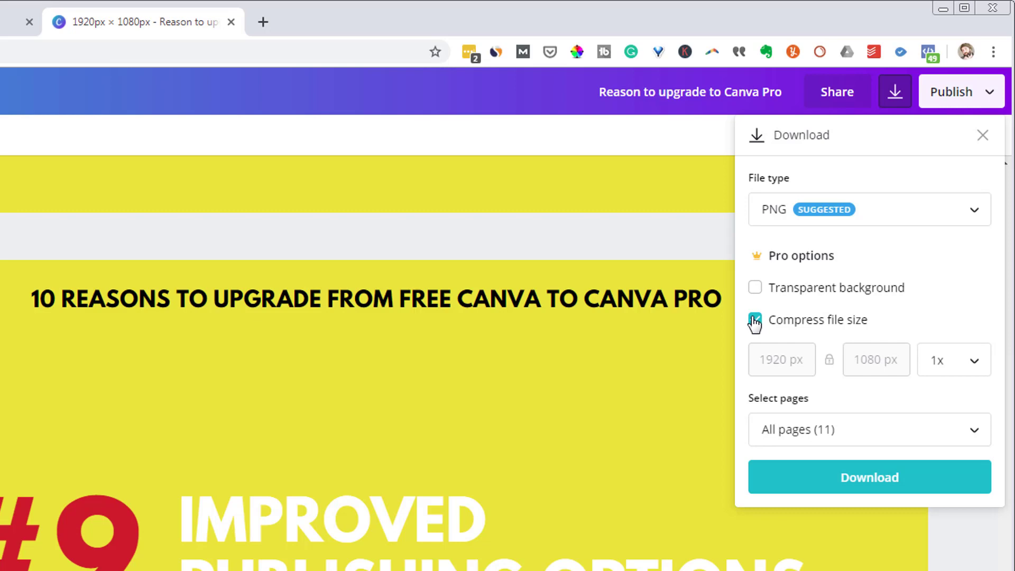
click(754, 320)
click(979, 371)
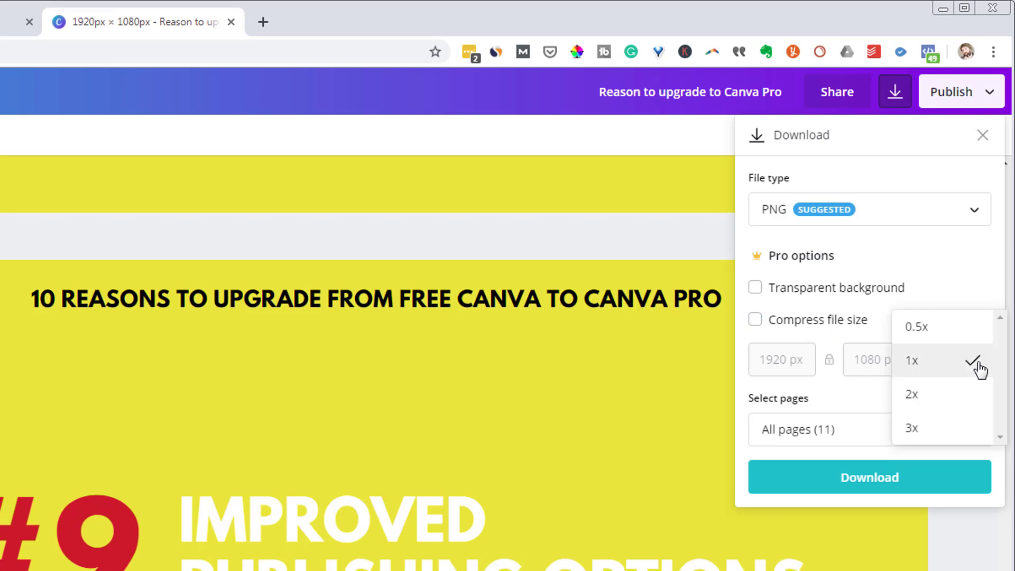
click(944, 397)
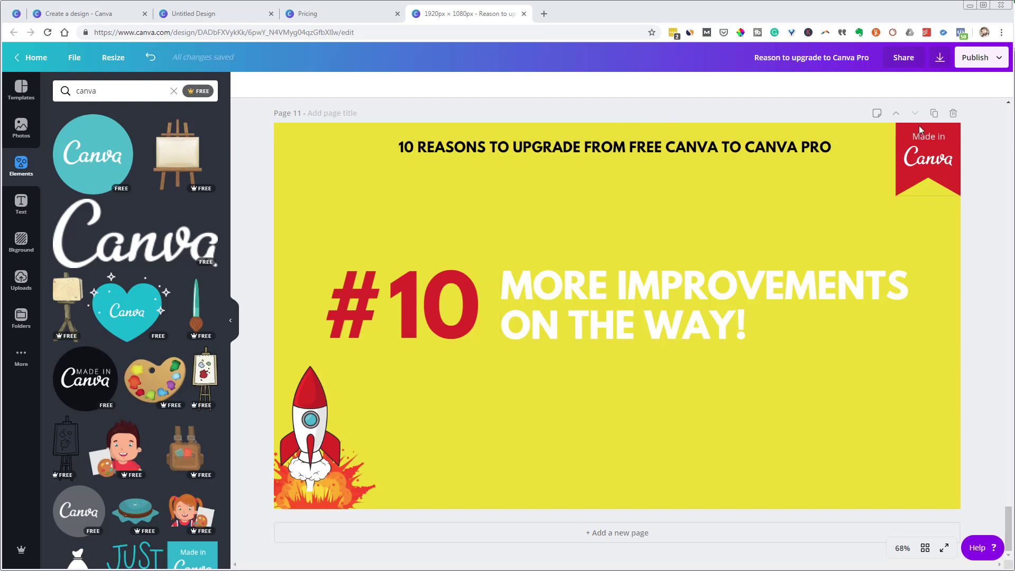
Scroll through the publishing options, then load canva.com/pro/schedule in a new browser tab.
click(1001, 60)
scroll(944, 159, down, 6)
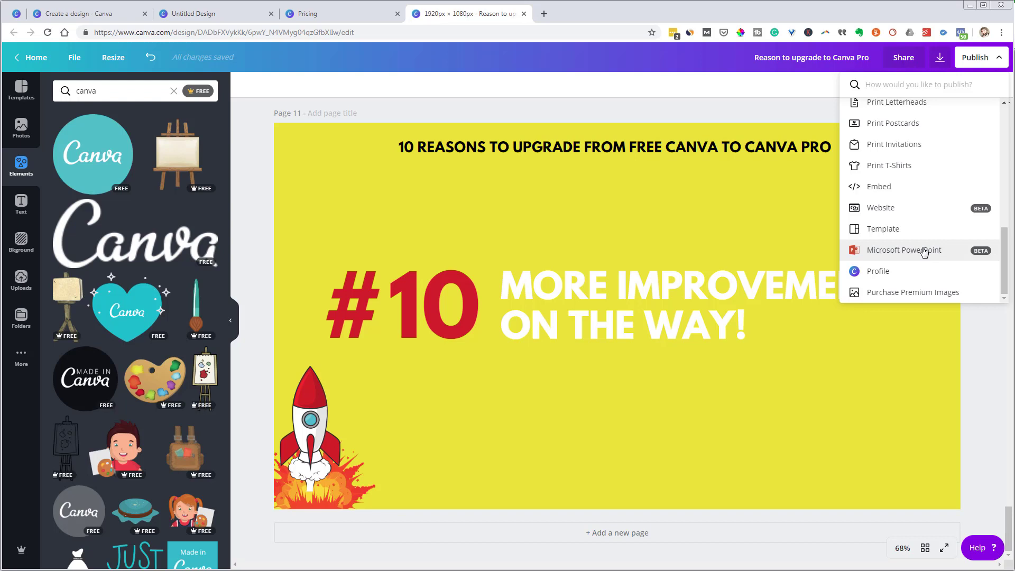
click(930, 213)
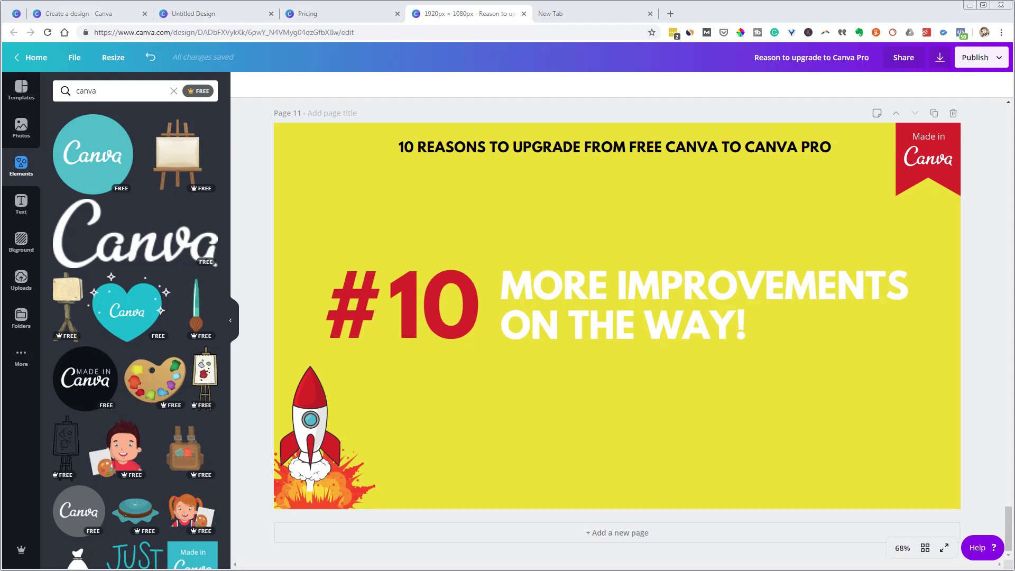
click(862, 73)
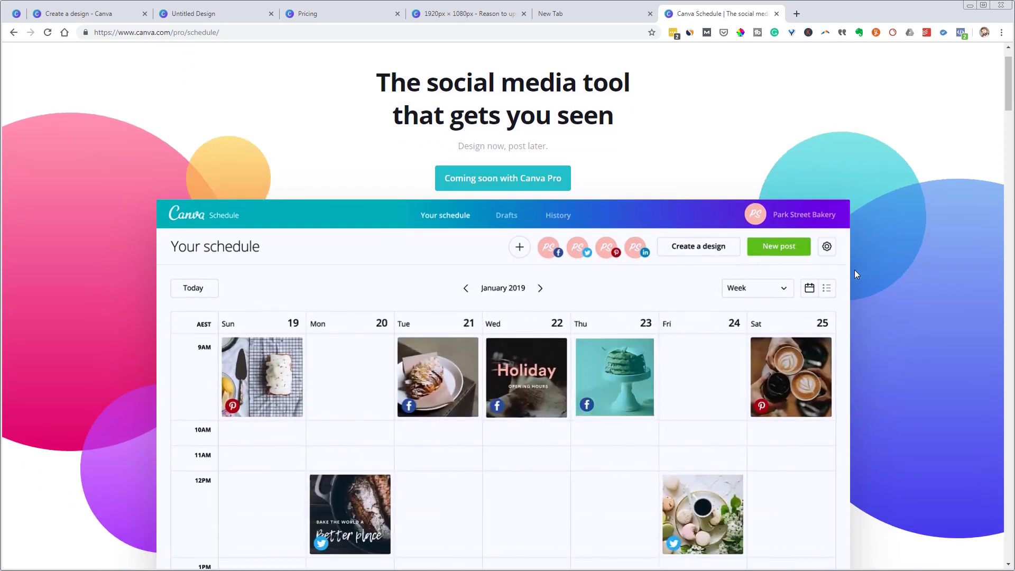
scroll(846, 267, down, 2)
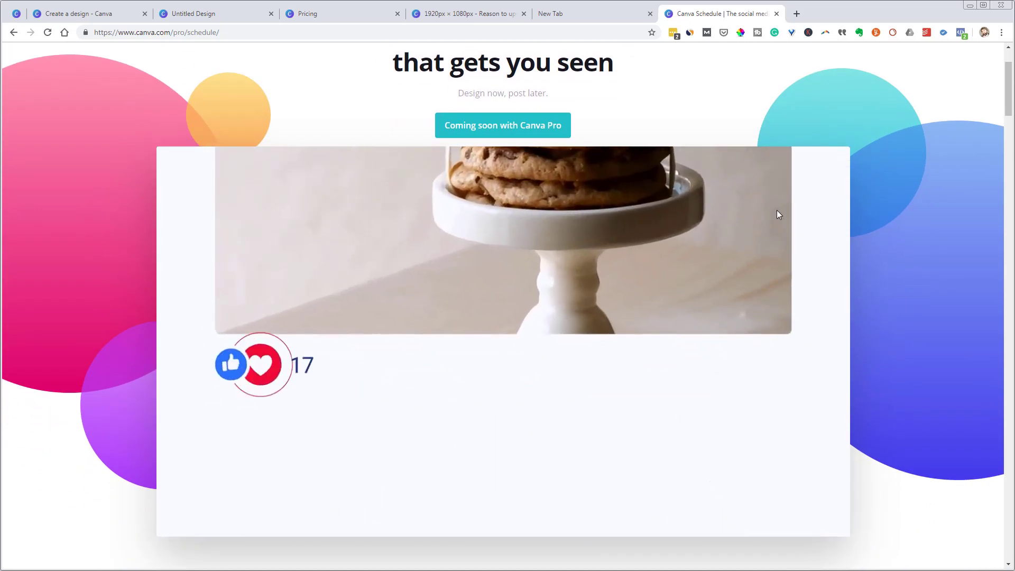